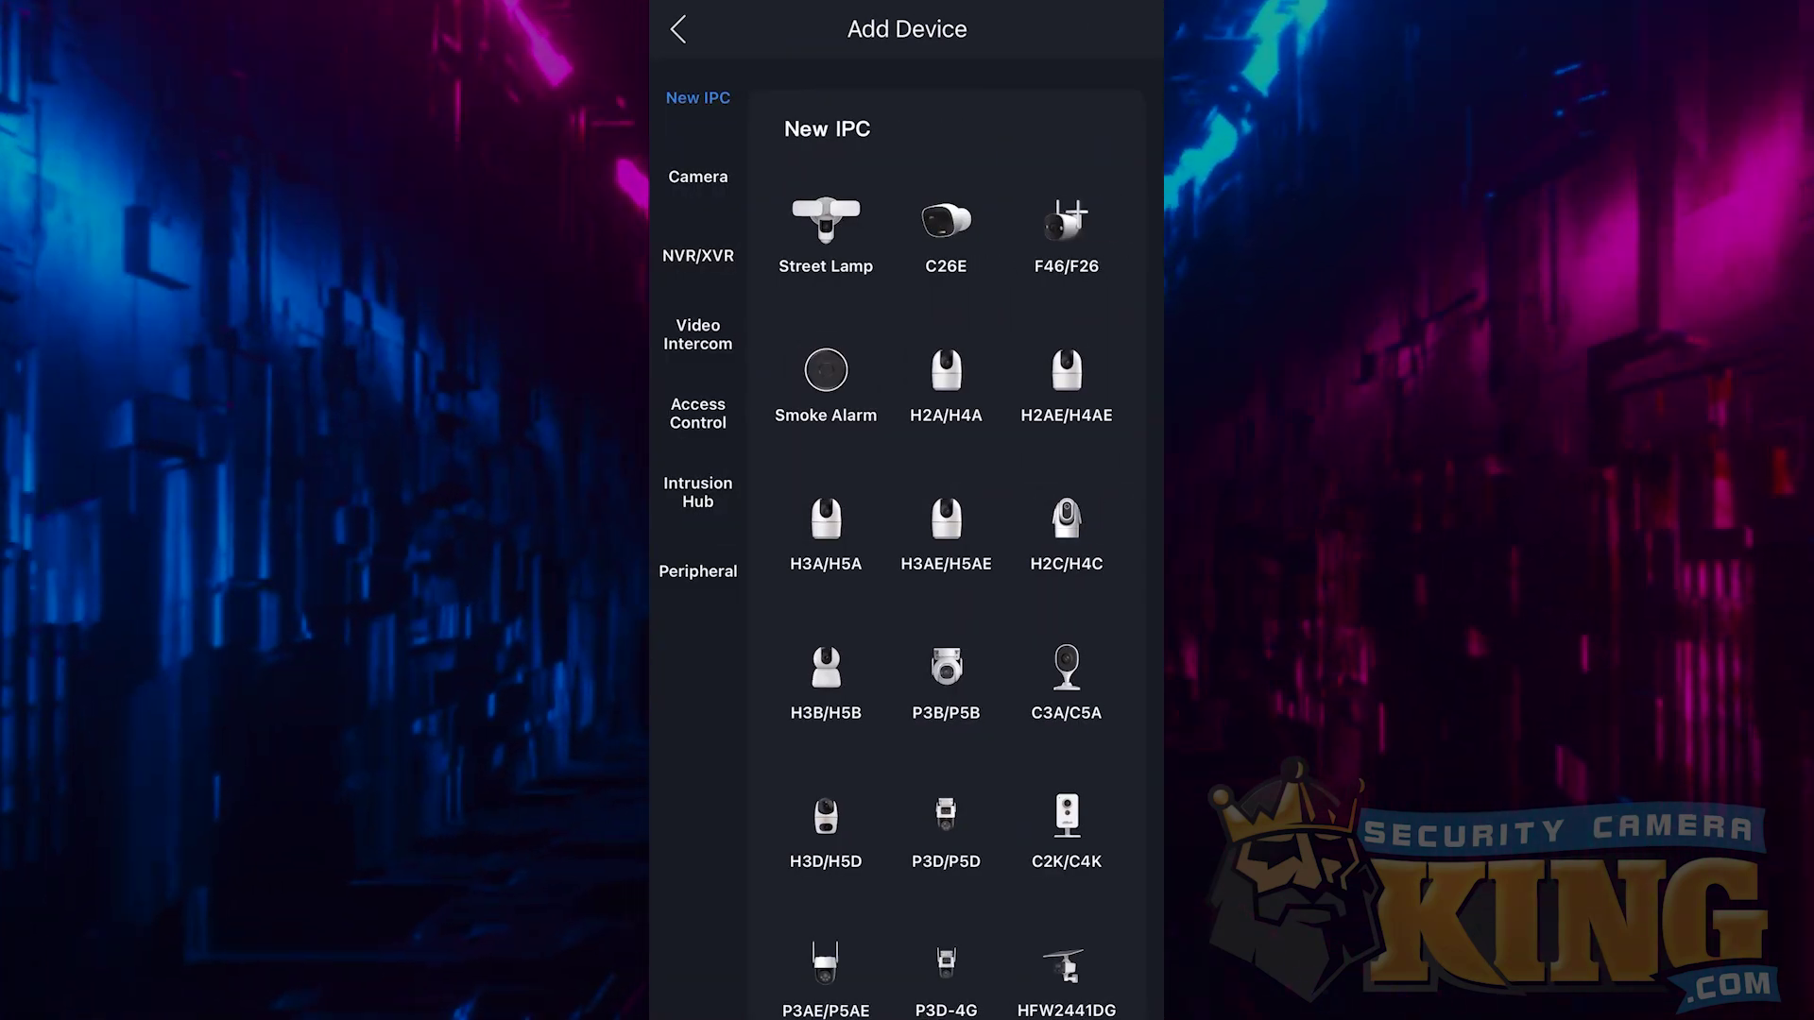
Pick NVR under the NVR/XVR device types and start entering the new device's name.
left_click(697, 175)
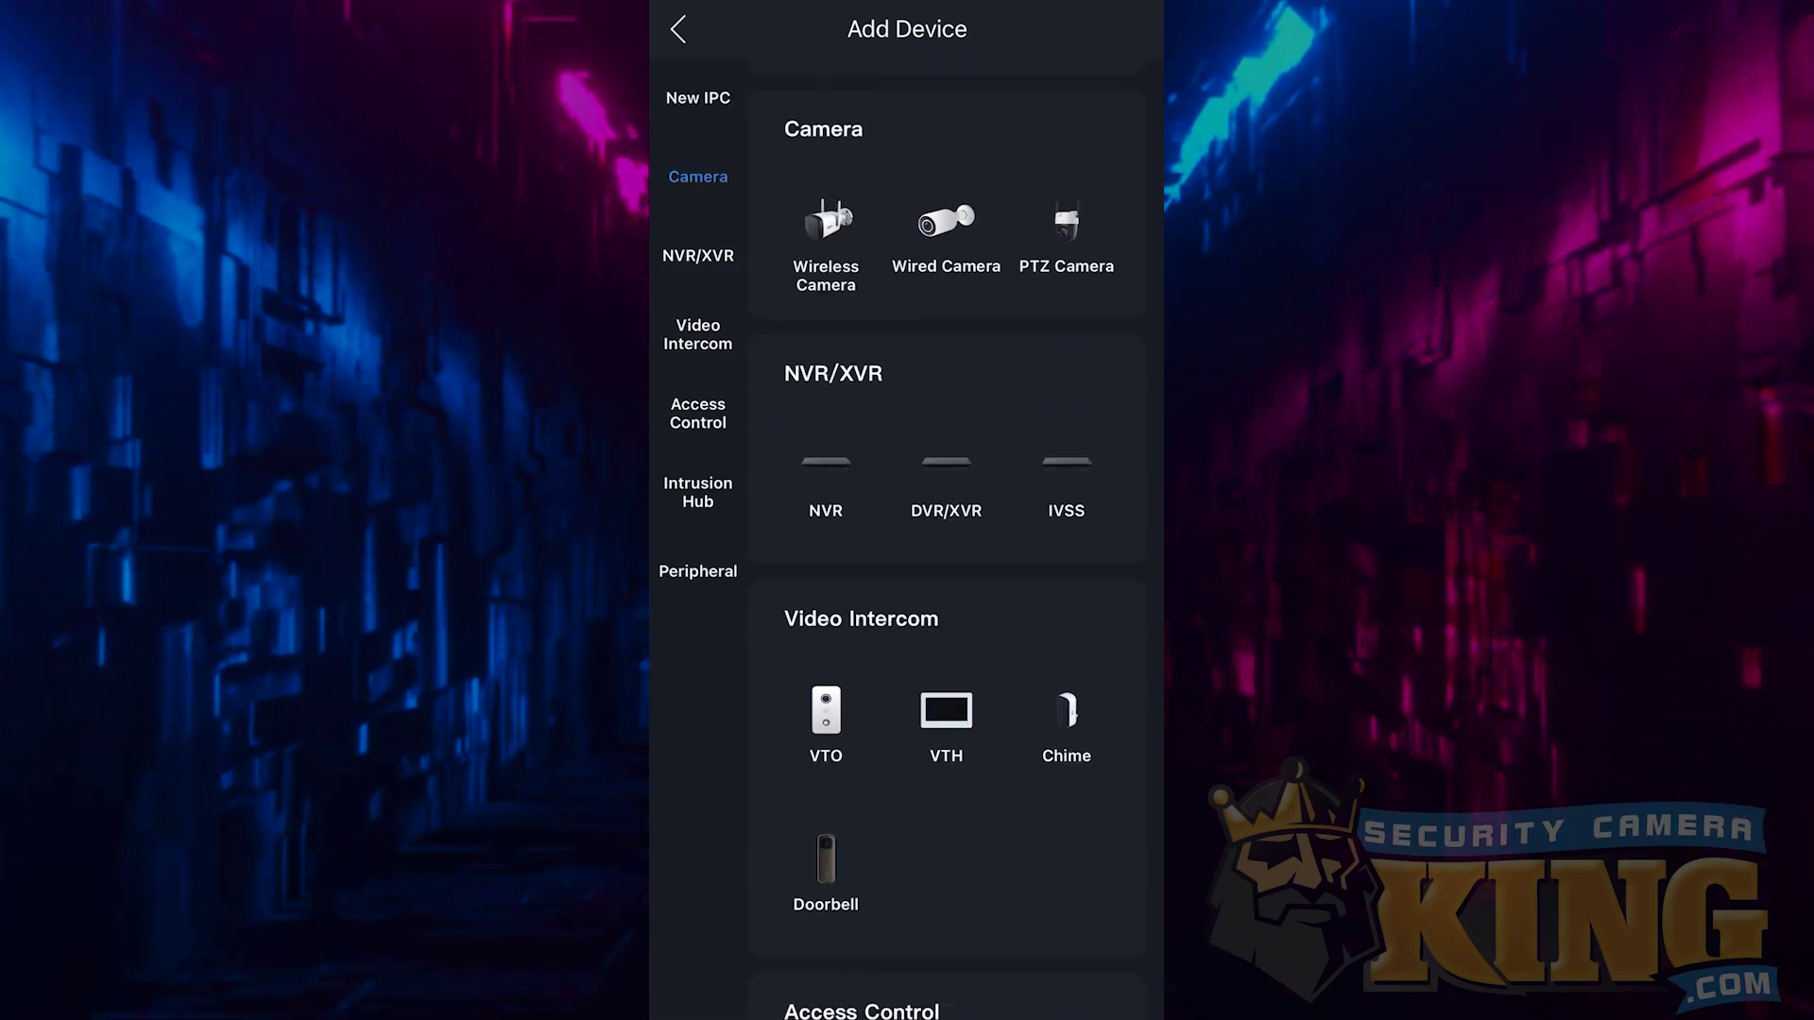
left_click(698, 256)
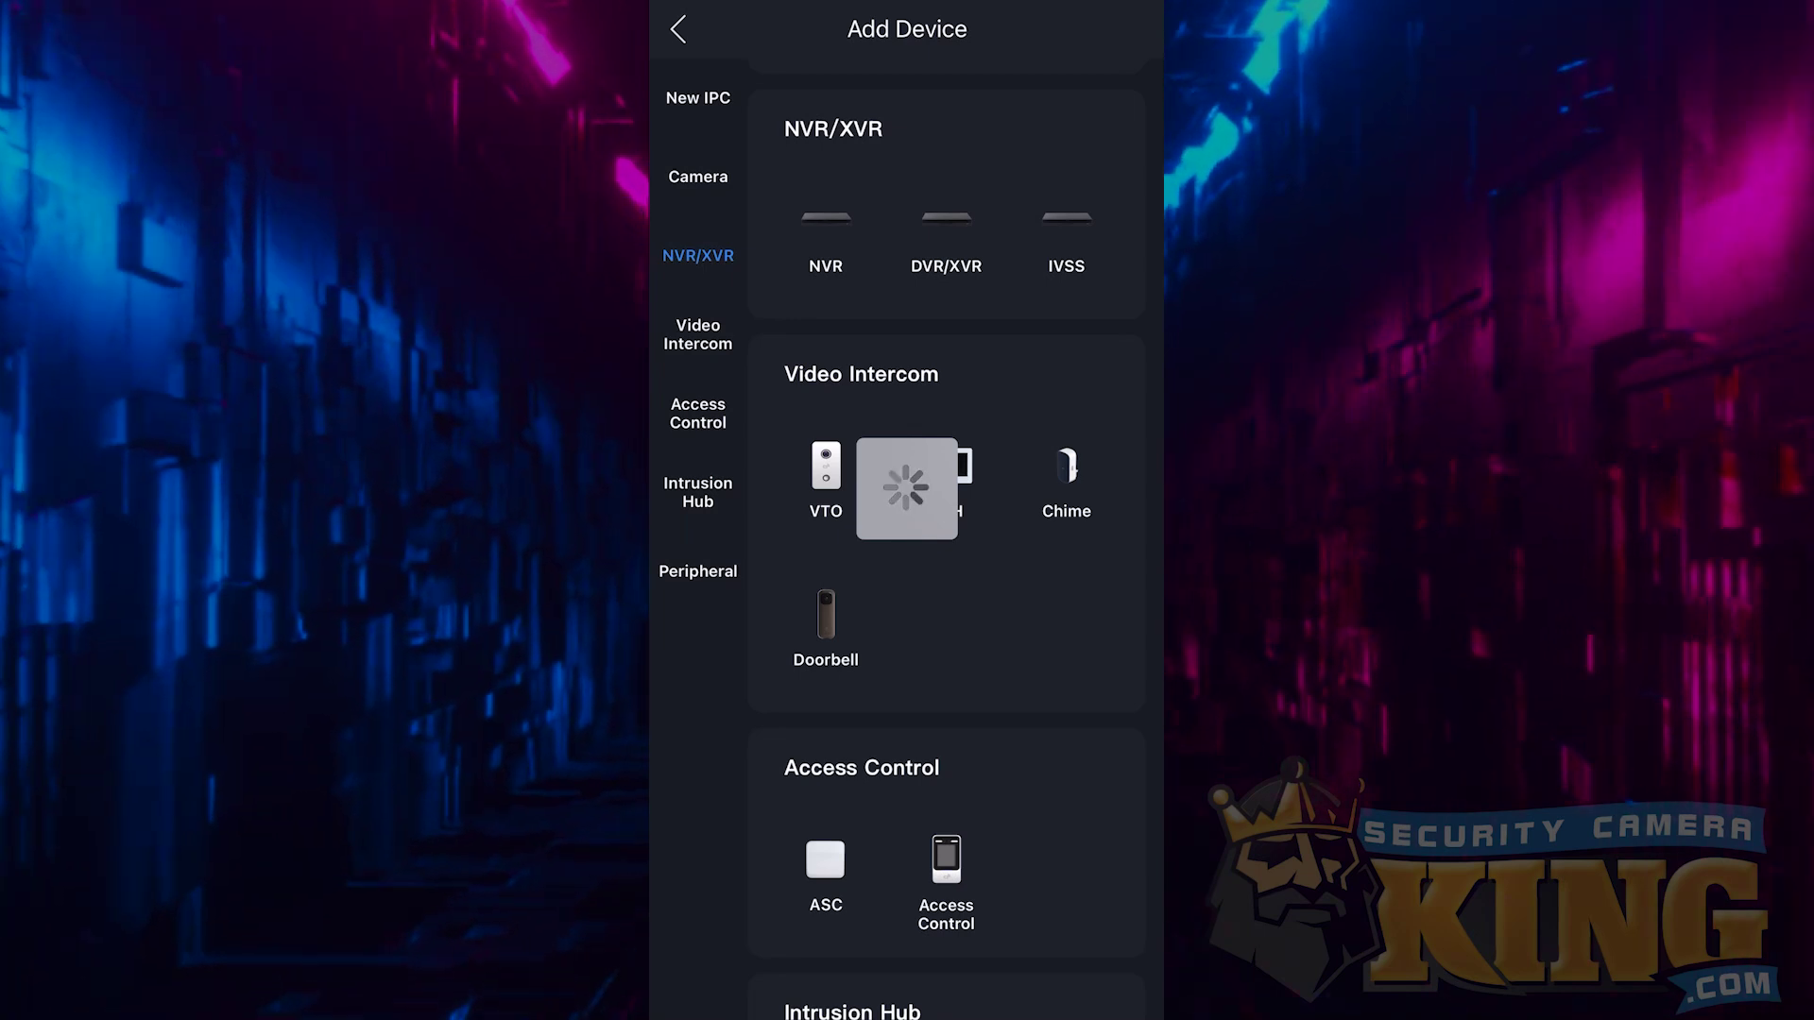
left_click(991, 263)
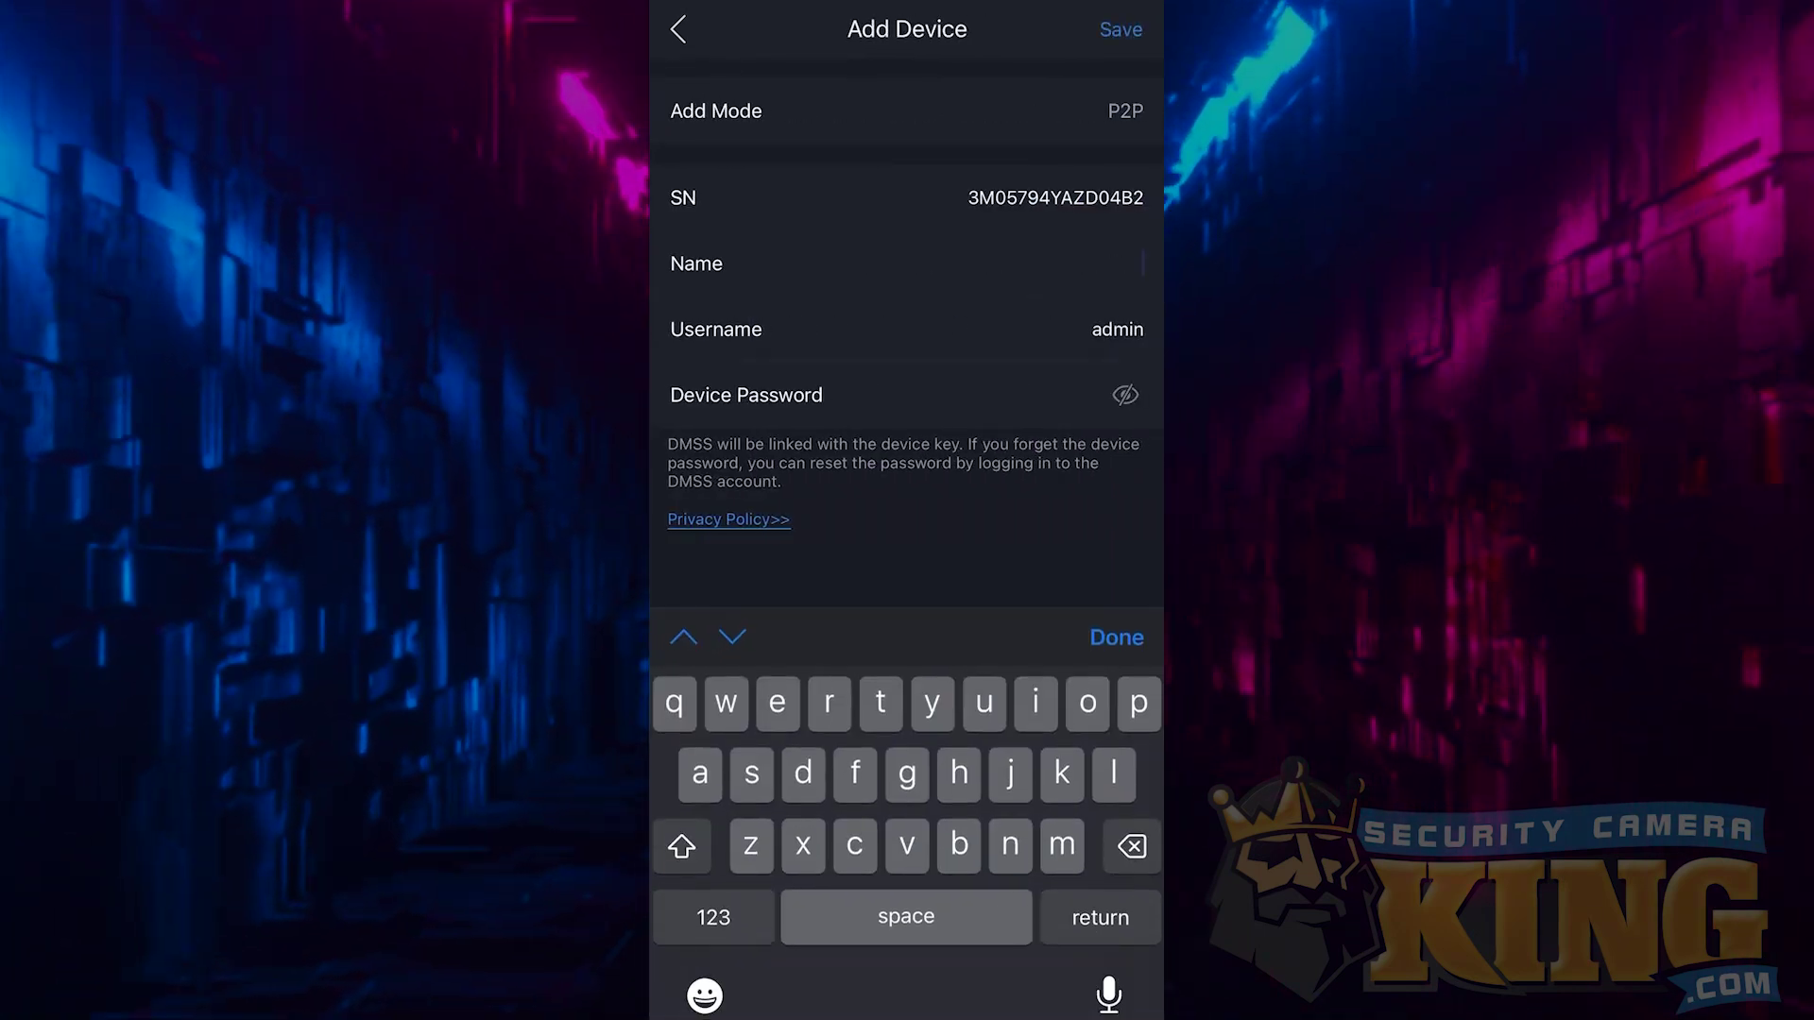